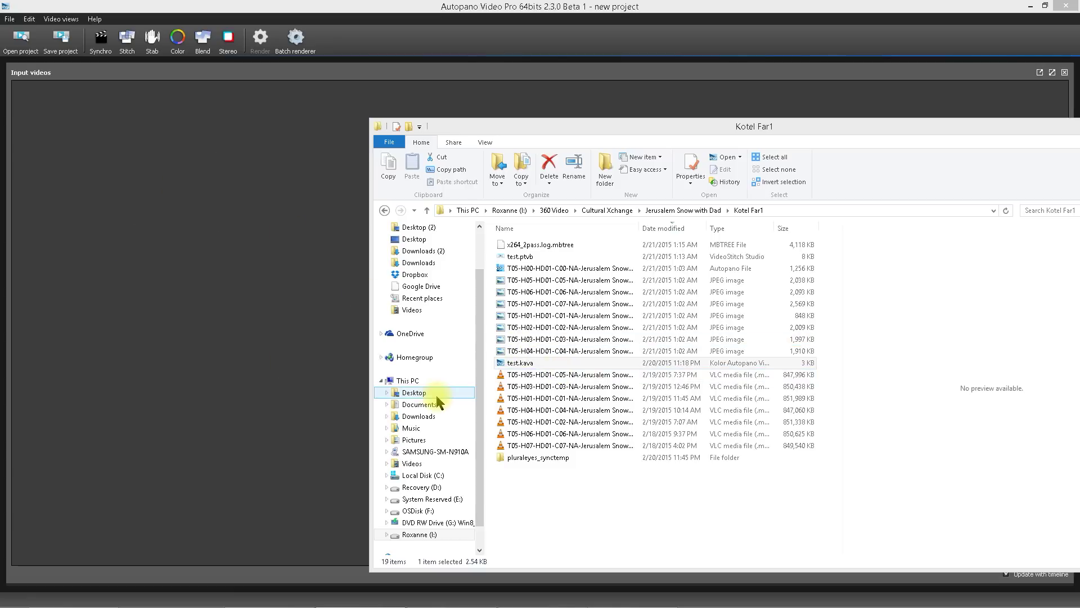
Import the seven T05 Jerusalem Snow video files from the Kotel Far1 folder as input videos and move the folder window out of the way.
{"action": "left_click", "coordinate": [535, 378]}
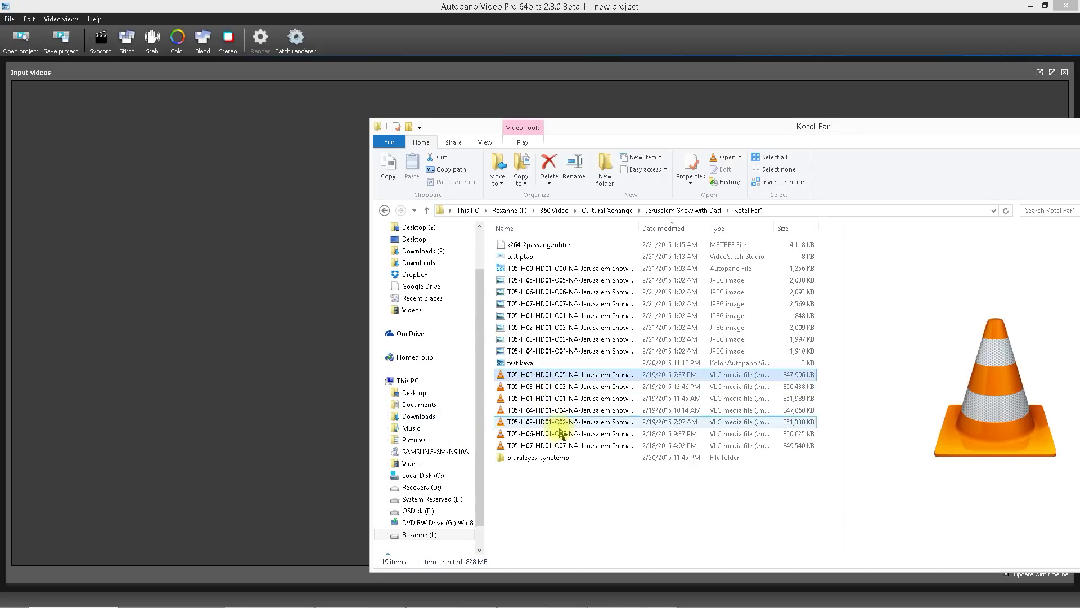
{"action": "left_click", "coordinate": [566, 445], "text": "shift"}
{"action": "left_click_drag", "start_coordinate": [565, 447], "coordinate": [288, 360]}
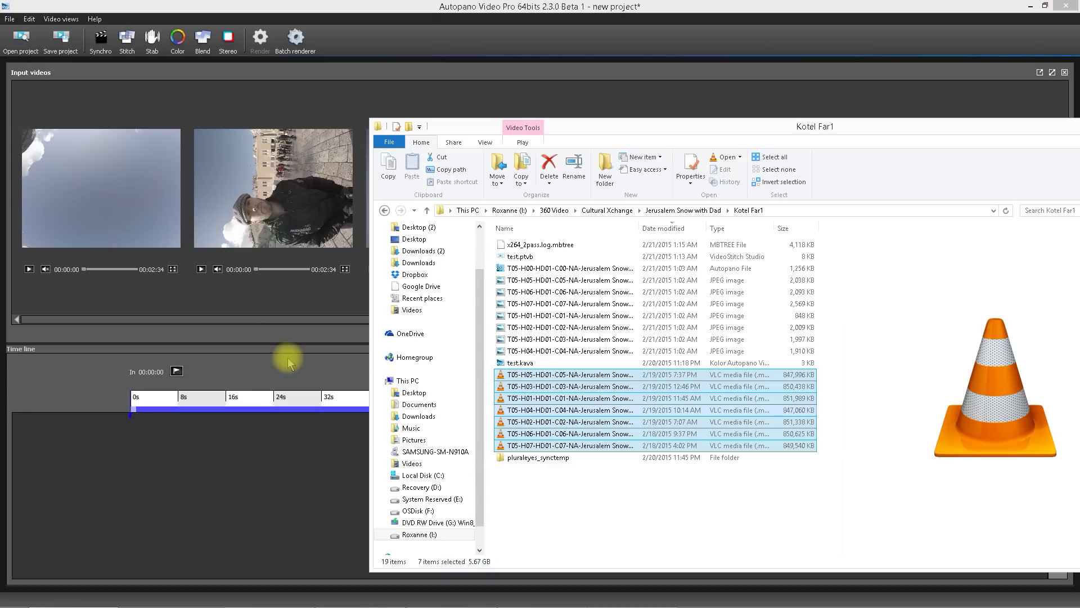
{"action": "left_click_drag", "start_coordinate": [909, 119], "coordinate": [586, 128]}
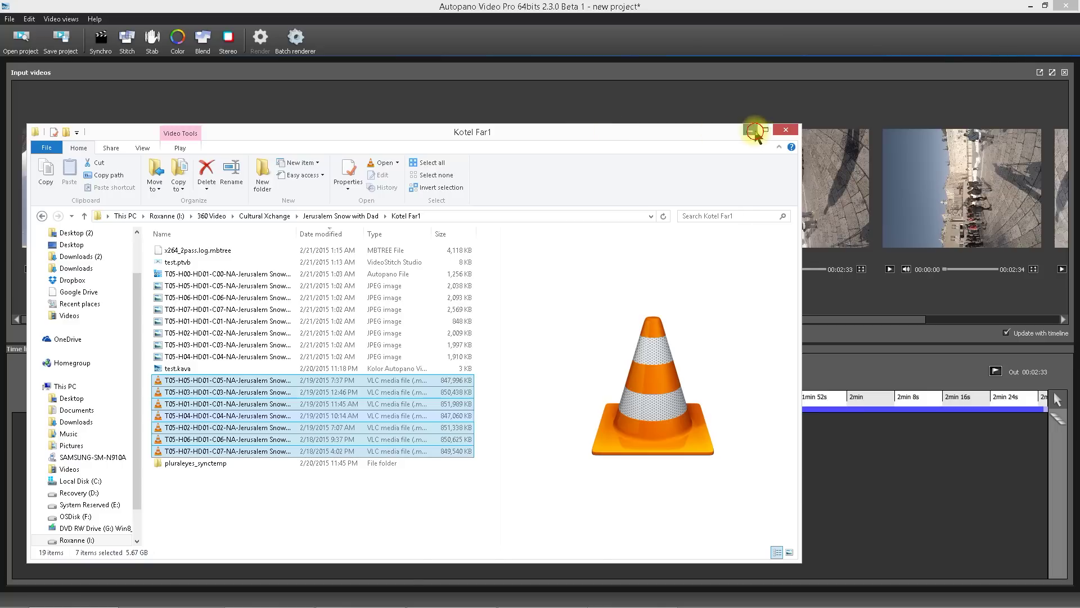
{"action": "left_click", "coordinate": [754, 132]}
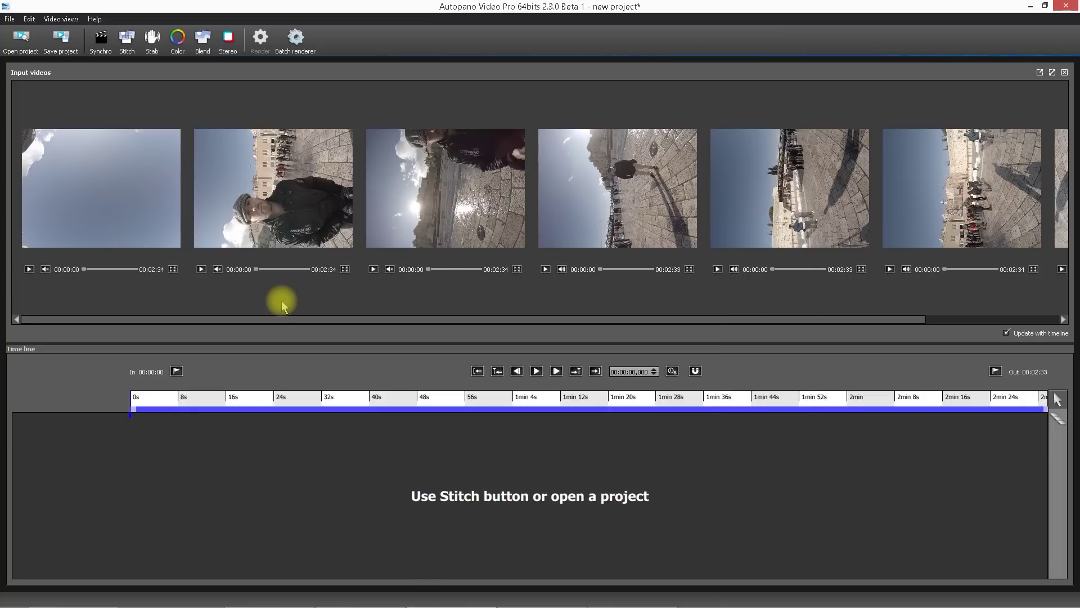
Save the project as Stitching in the Kotel Far1 folder.
{"action": "left_click", "coordinate": [10, 18]}
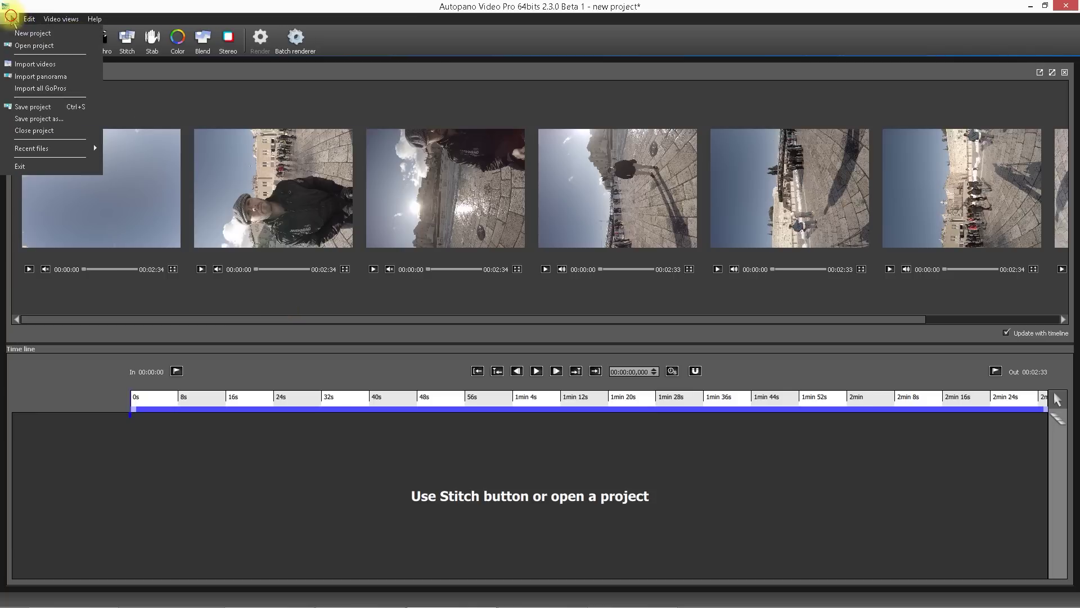
{"action": "left_click", "coordinate": [33, 107]}
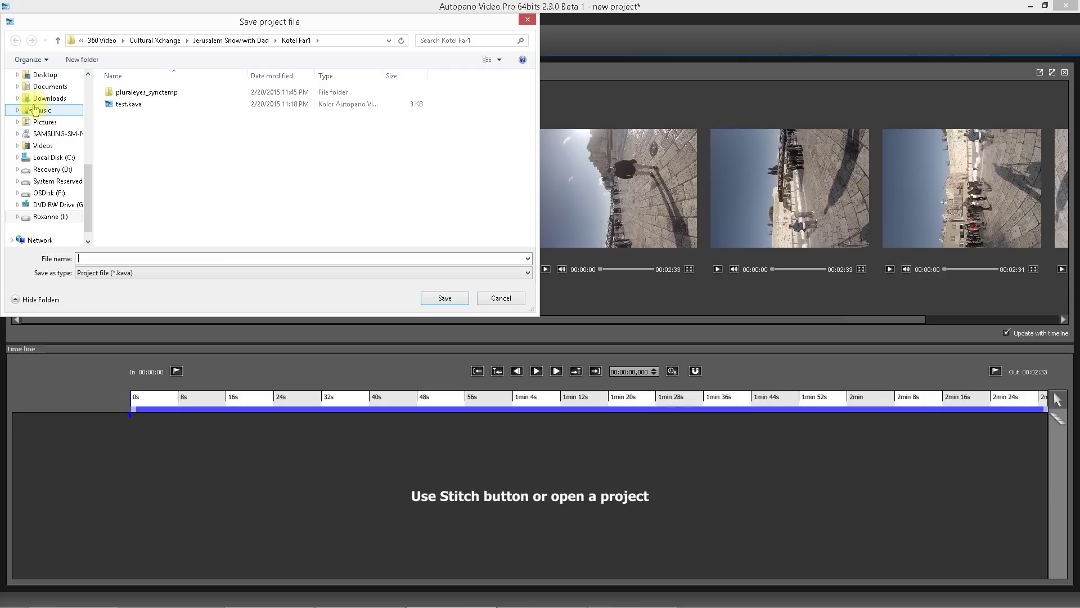
{"action": "type", "text": "Stitching"}
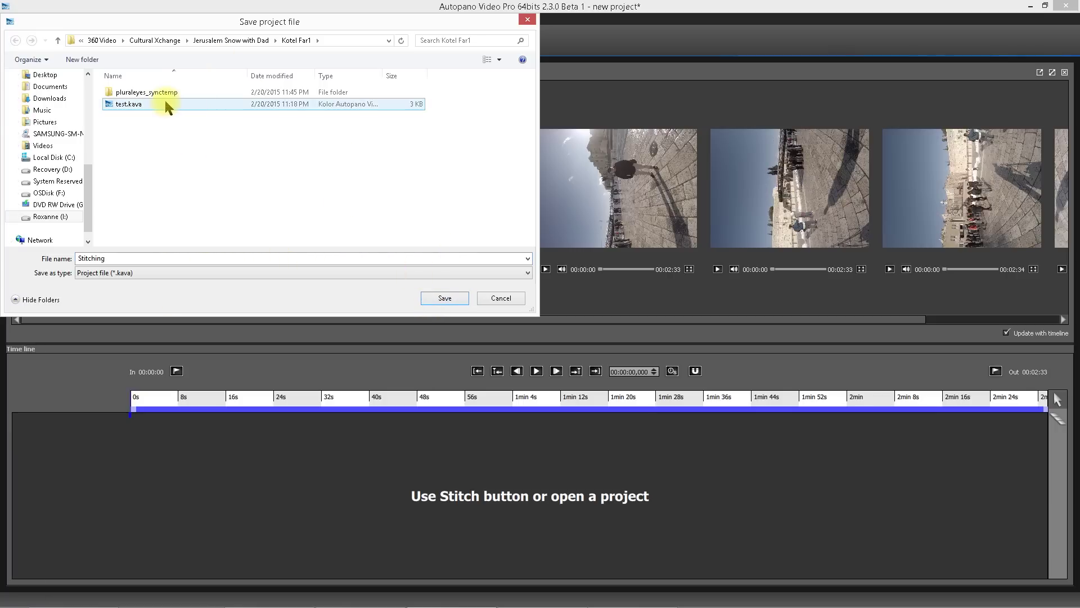
{"action": "left_click", "coordinate": [445, 298]}
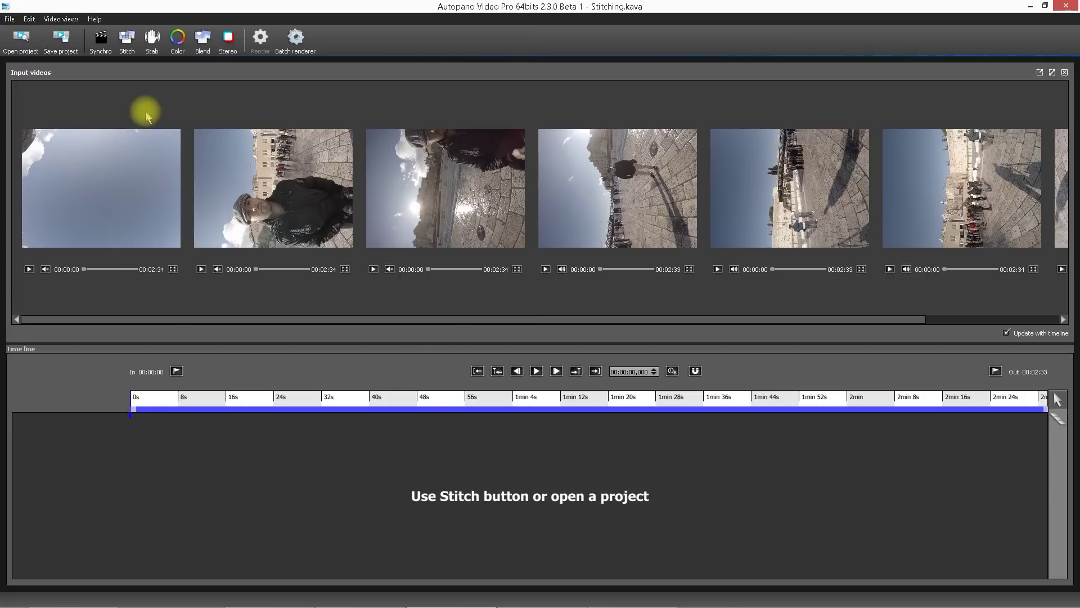
Open the synchronization settings, unmute the second input video and play its opening seconds to listen for a sync sound.
{"action": "left_click", "coordinate": [100, 39]}
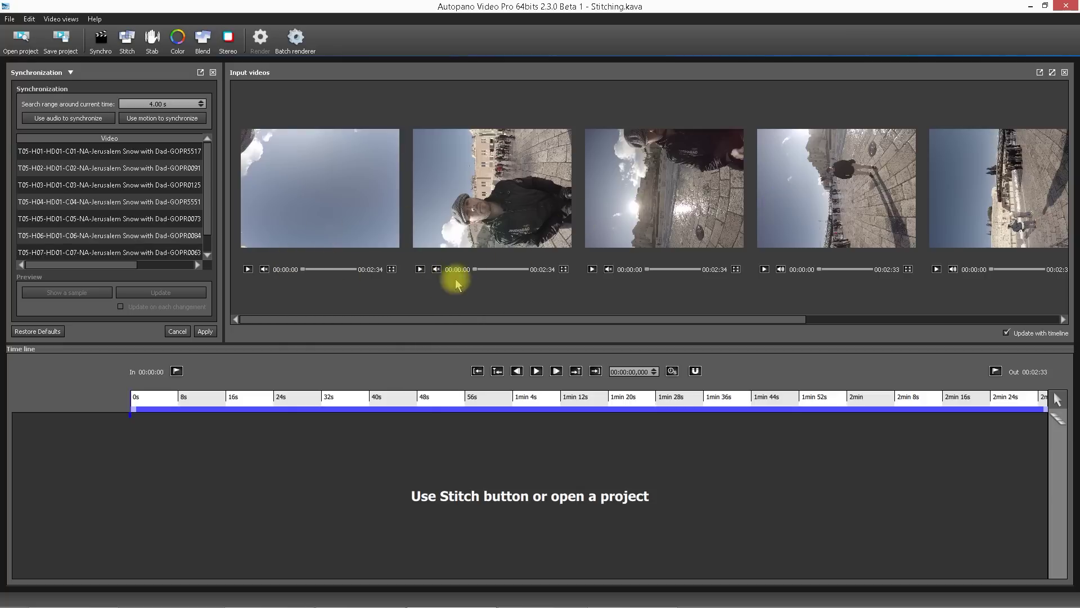
{"action": "left_click", "coordinate": [436, 270]}
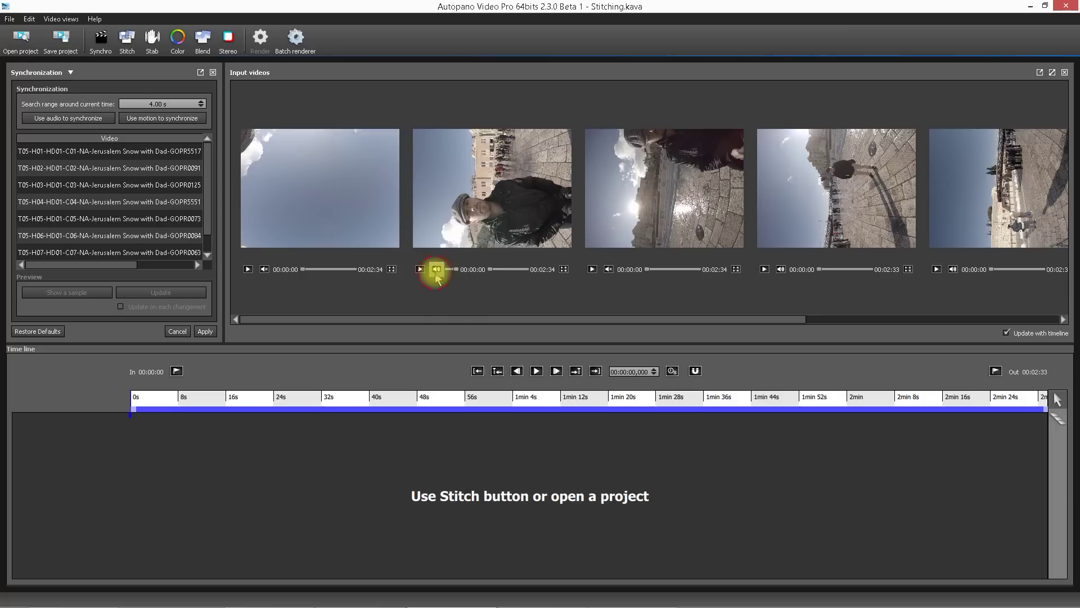
{"action": "left_click", "coordinate": [419, 269]}
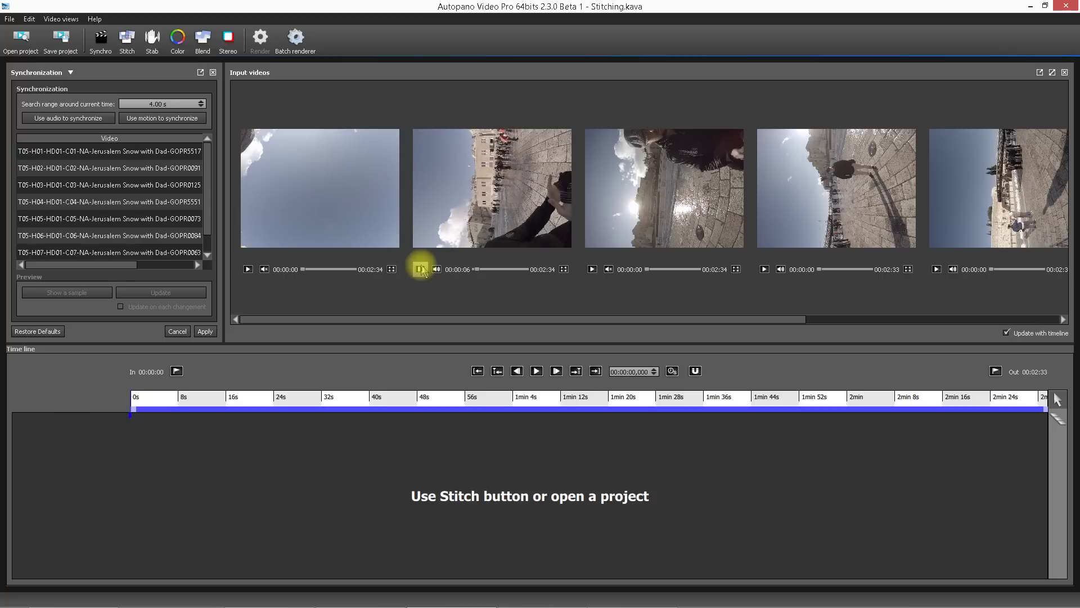
{"action": "left_click", "coordinate": [420, 269]}
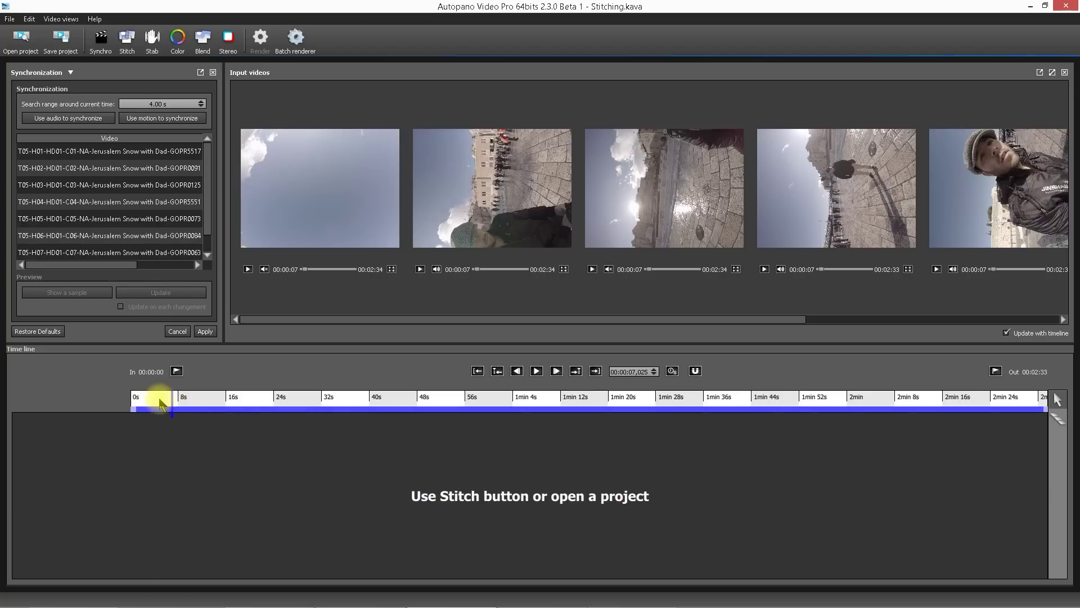
Try to synchronize the videos by audio around the 7-second mark with a 4-second search range.
{"action": "left_click", "coordinate": [146, 104]}
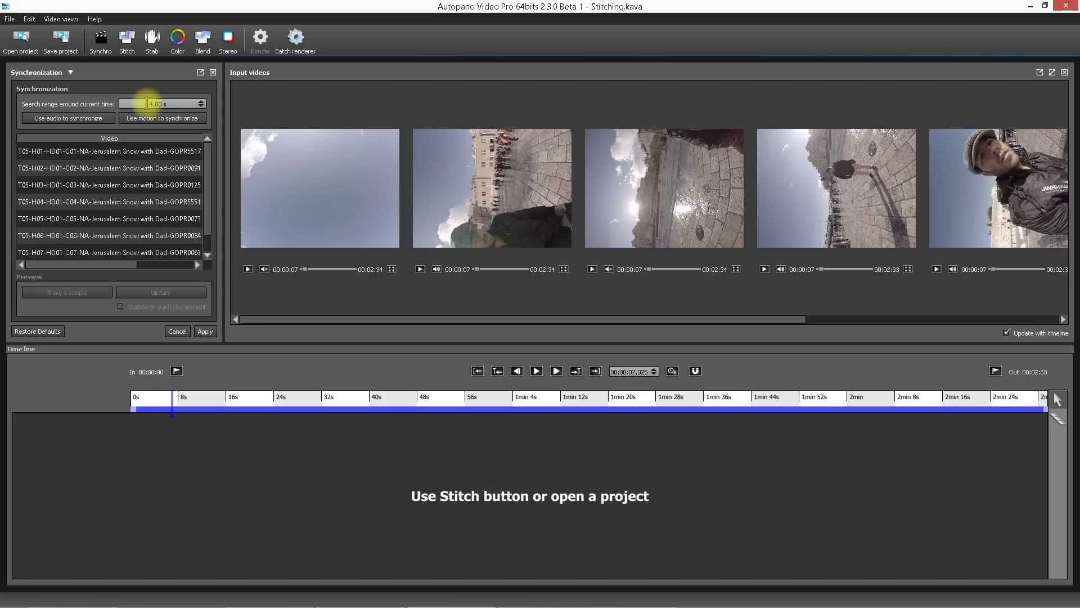
{"action": "double_click", "coordinate": [148, 103]}
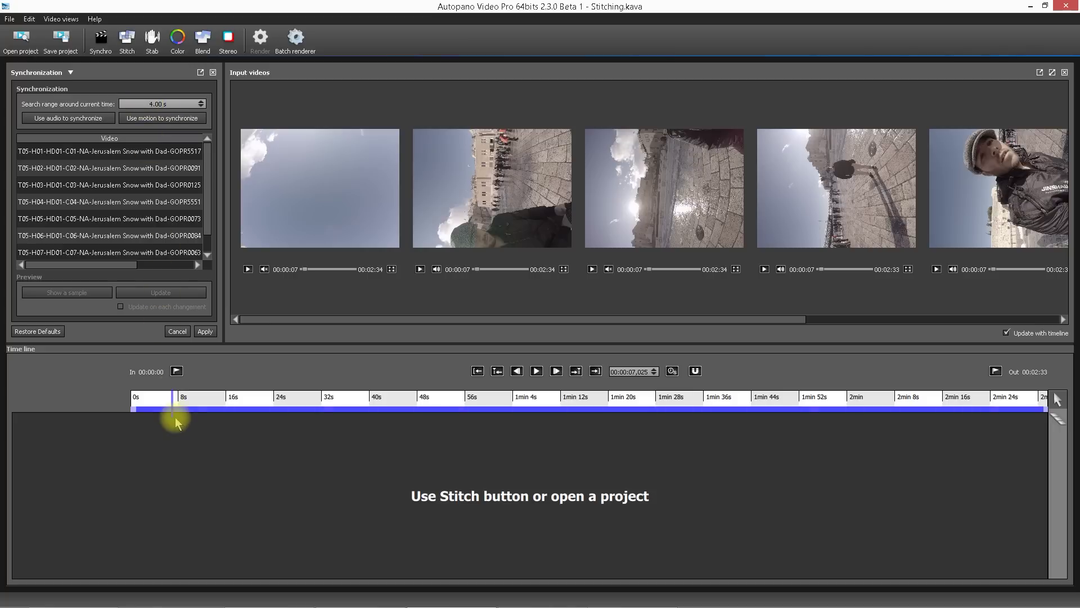
{"action": "left_click", "coordinate": [76, 114]}
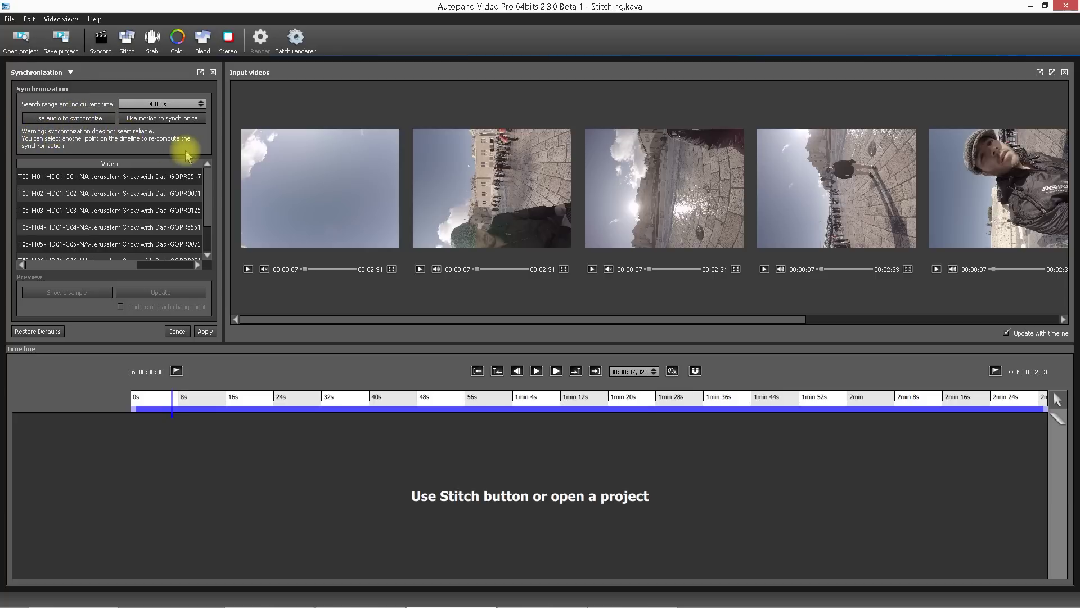
Try audio synchronization with a 3-second search range, first at the current time and again at about 6 s on the timeline.
{"action": "left_click", "coordinate": [167, 107]}
{"action": "key", "text": "BackSpace"}
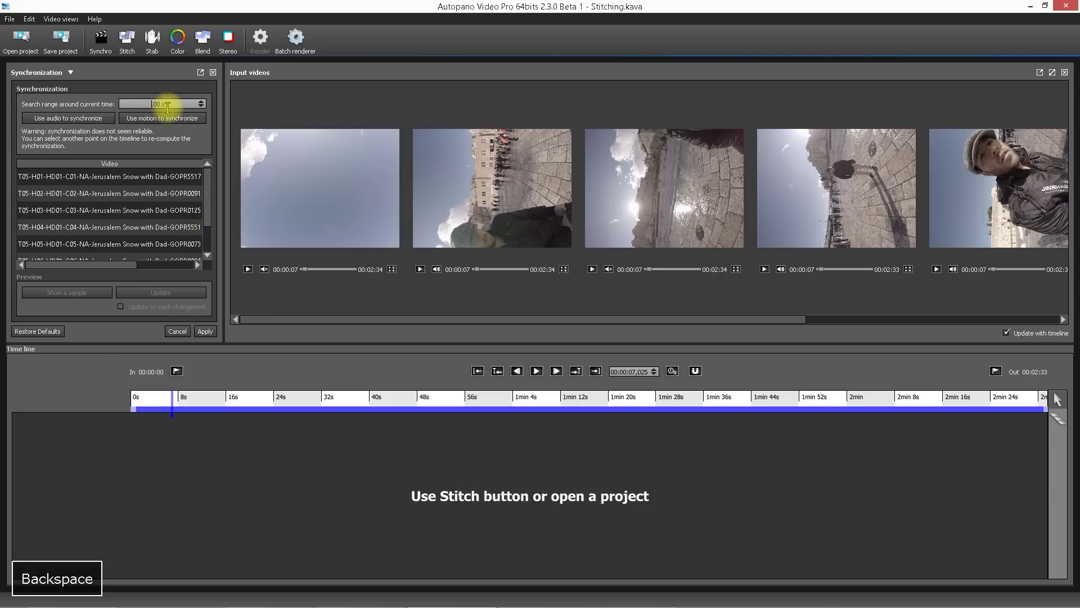
{"action": "type", "text": "3"}
{"action": "left_click", "coordinate": [102, 119]}
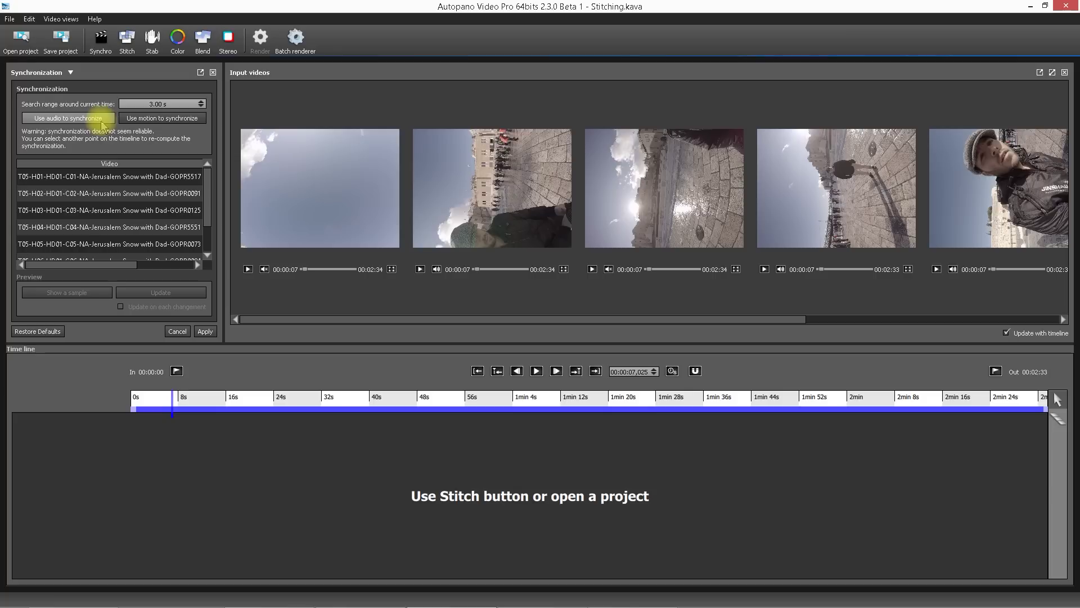
{"action": "left_click", "coordinate": [168, 394]}
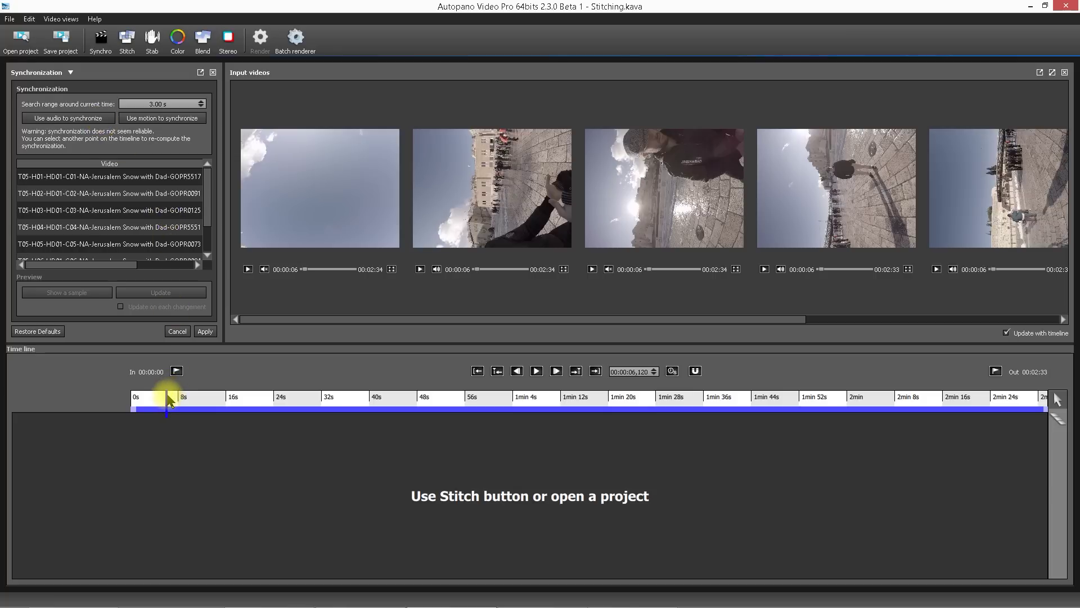
{"action": "left_click", "coordinate": [91, 119]}
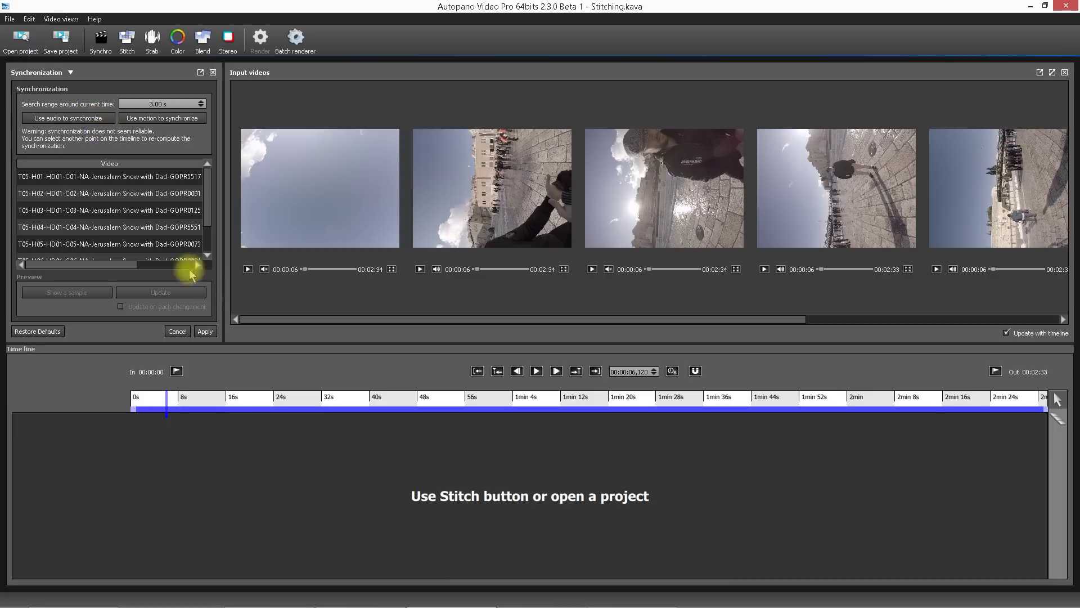
Set the search range to 6 s and try synchronizing the videos by audio again.
{"action": "left_click", "coordinate": [149, 104]}
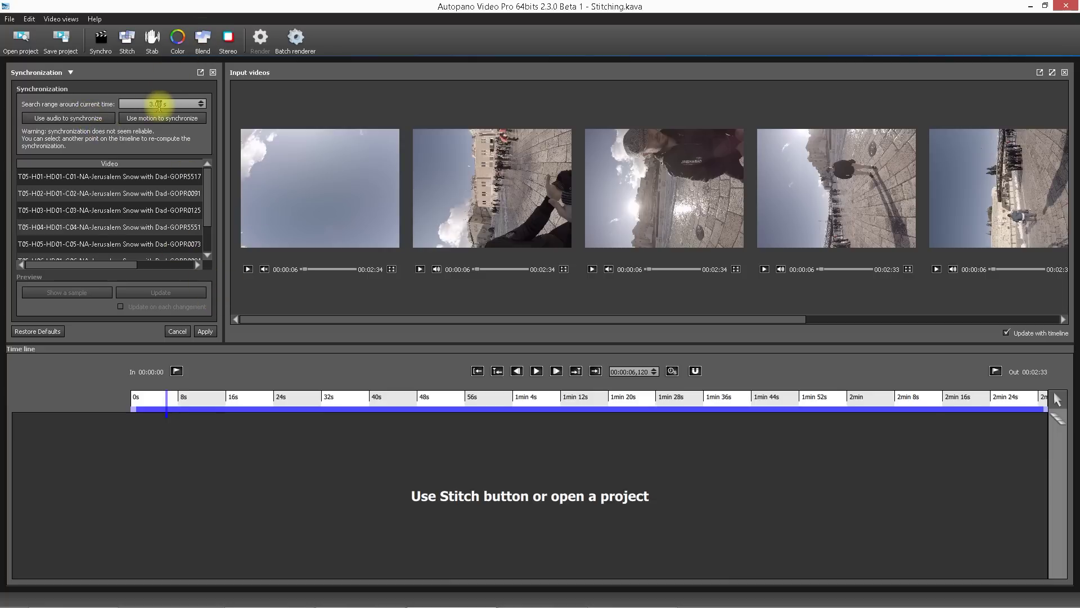
{"action": "key", "text": "Delete"}
{"action": "type", "text": "6"}
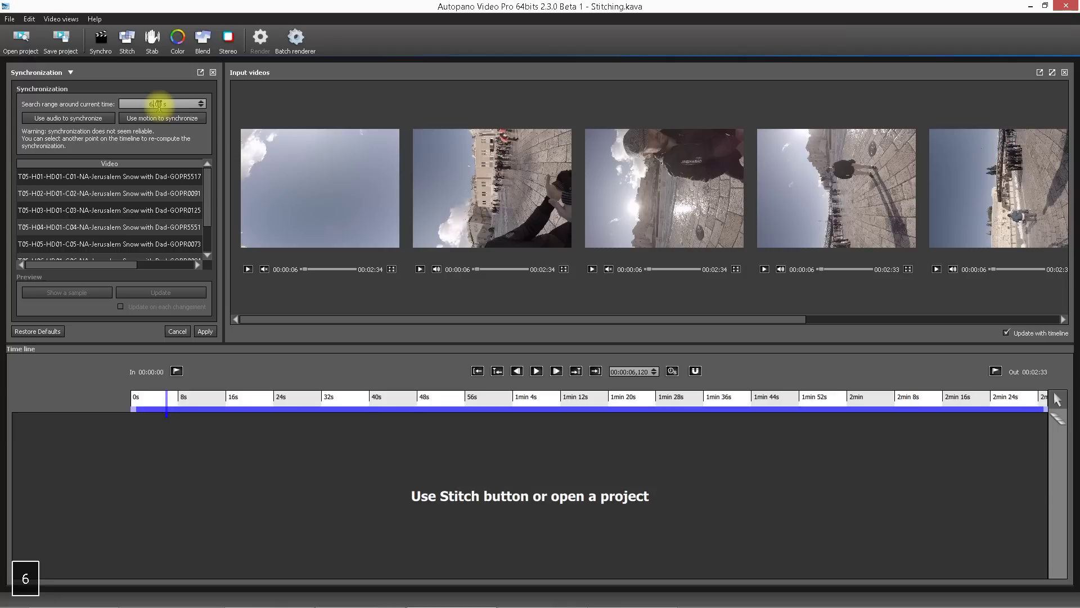
{"action": "key", "text": "Return"}
{"action": "left_click", "coordinate": [96, 120]}
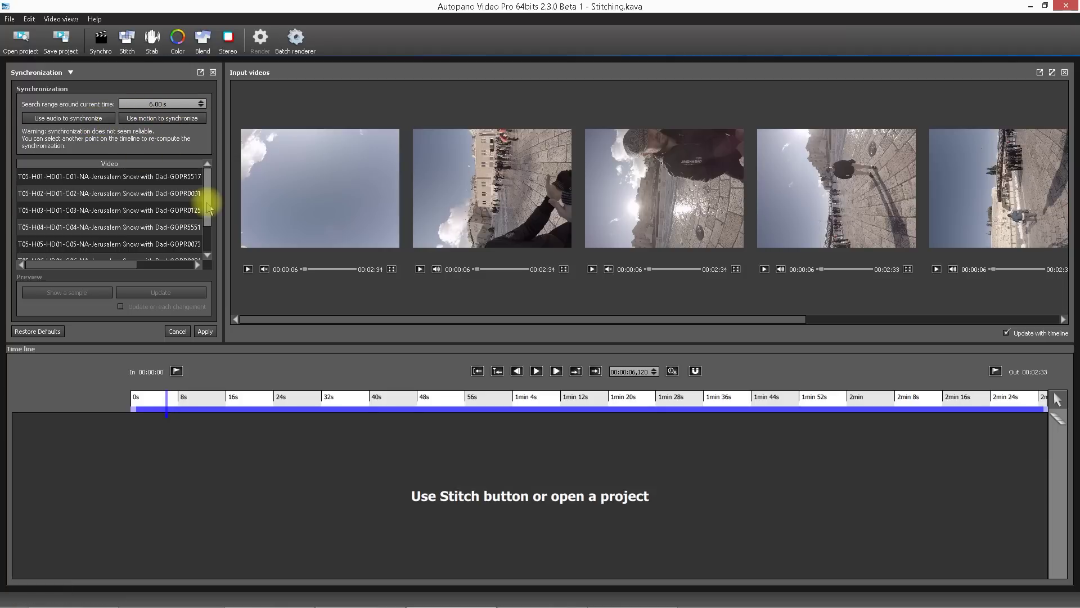
Check the second input video from about 4 s and near the end of the timeline for another sync point.
{"action": "left_click", "coordinate": [151, 396]}
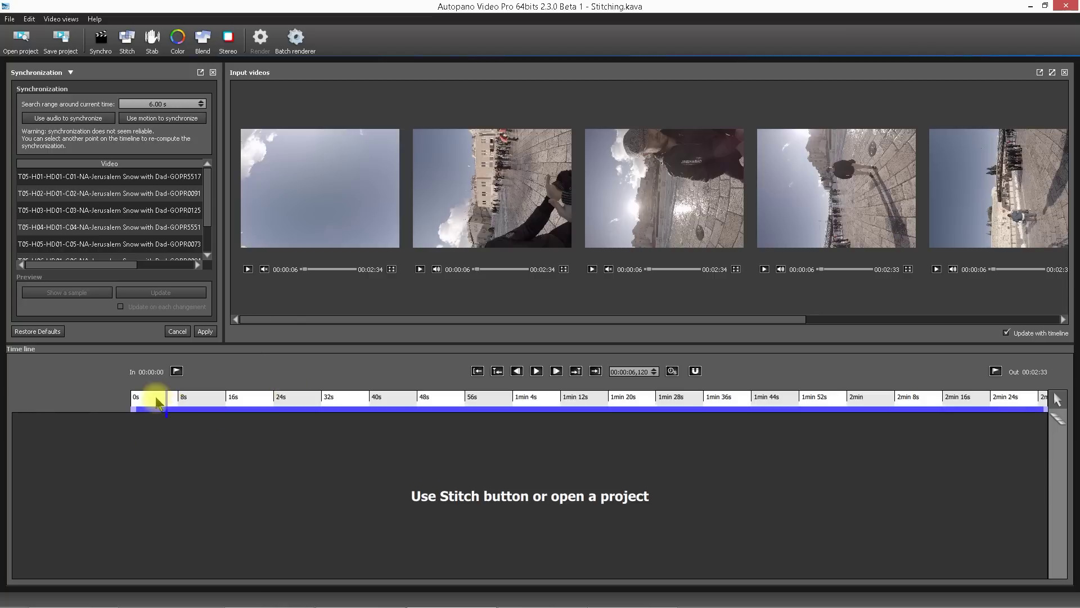
{"action": "left_click", "coordinate": [420, 269]}
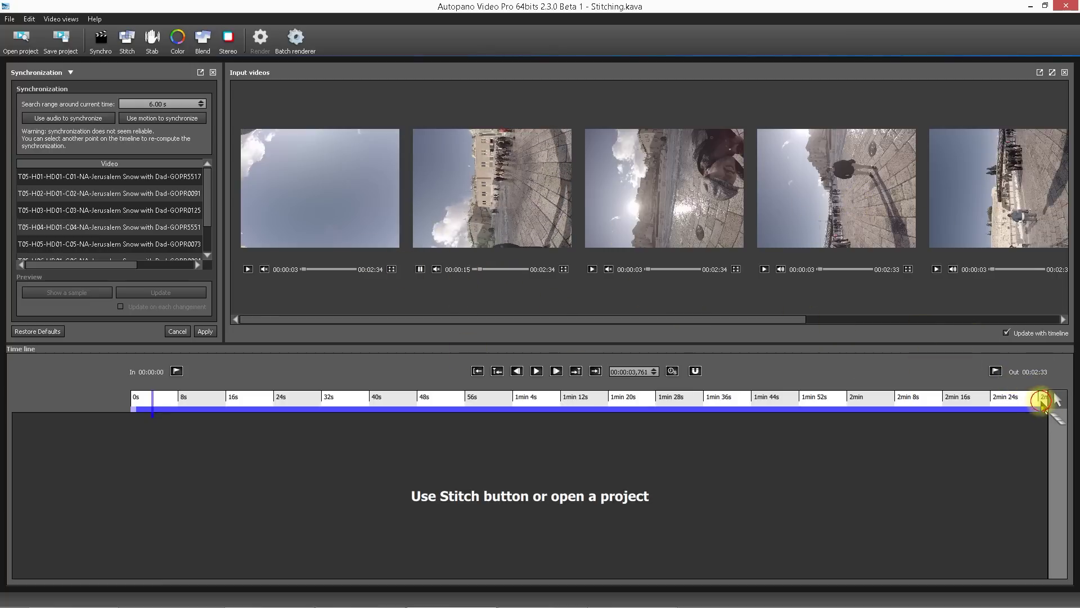
{"action": "left_click", "coordinate": [1039, 400]}
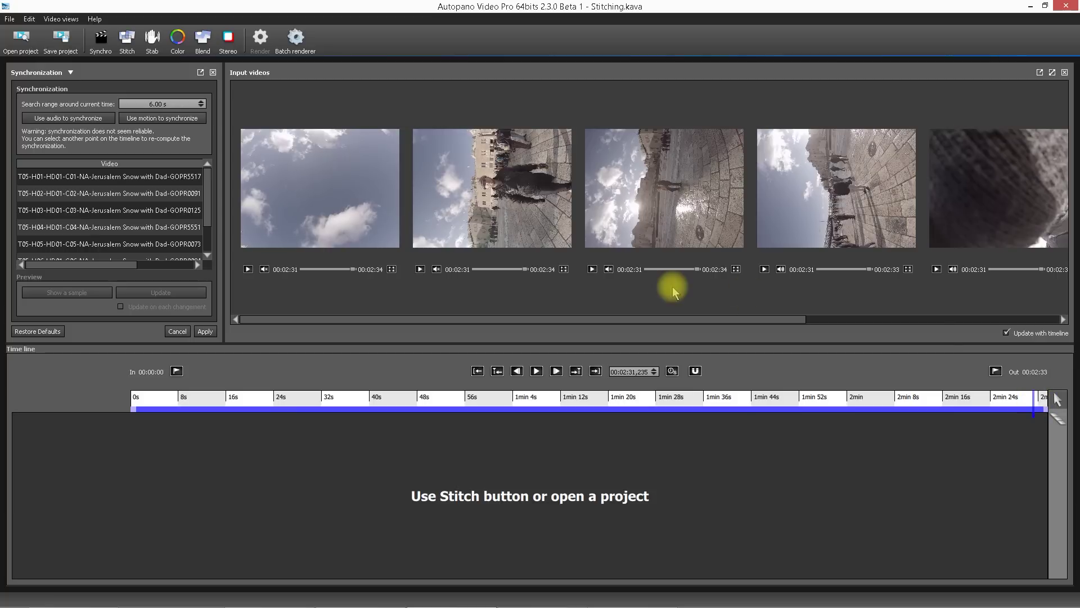
{"action": "left_click", "coordinate": [422, 270]}
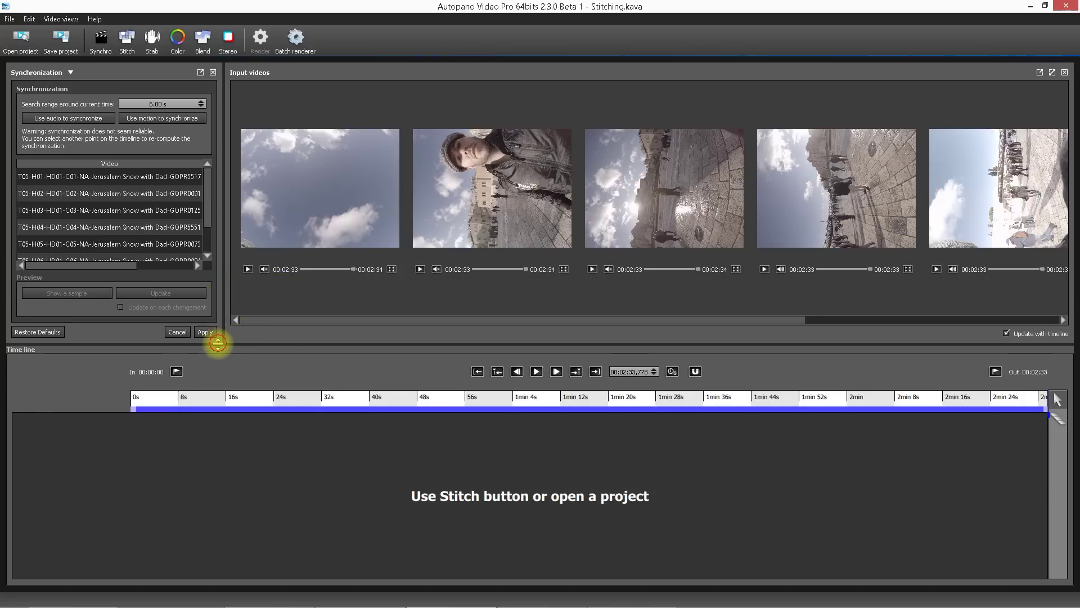
Examine the start times and nearest frames listed for the input videos in the test.kava project's synchronization table.
{"action": "left_click_drag", "start_coordinate": [218, 342], "coordinate": [220, 413]}
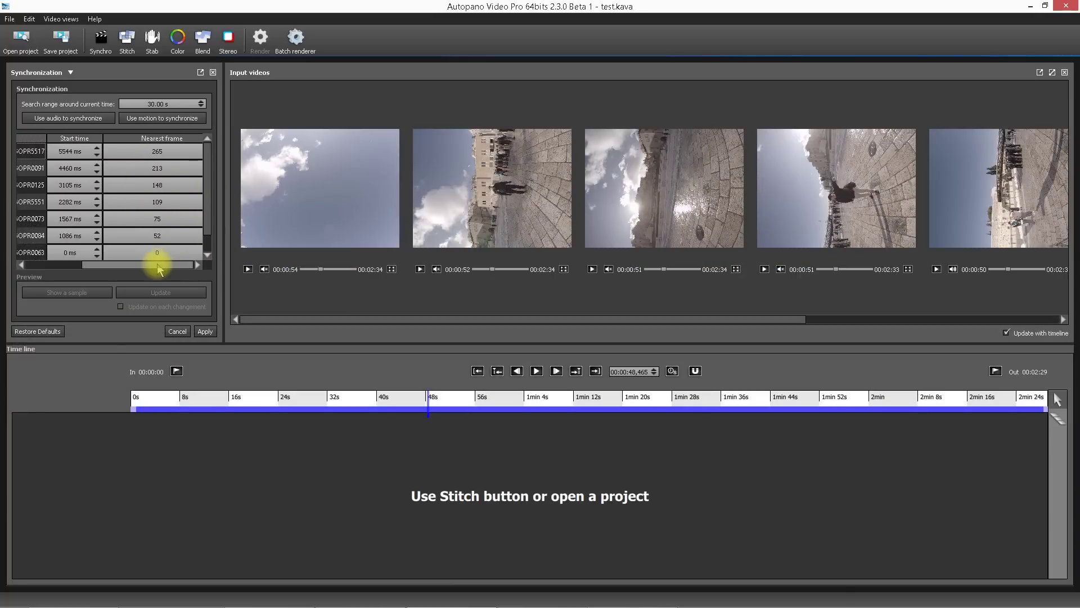
{"action": "left_click_drag", "start_coordinate": [158, 270], "coordinate": [45, 265]}
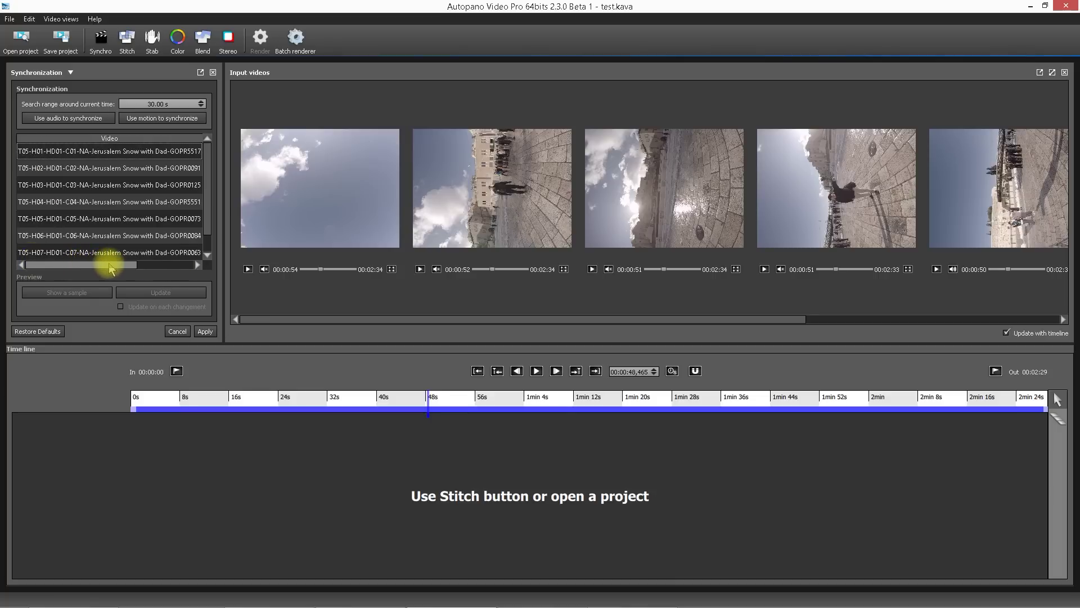
{"action": "left_click_drag", "start_coordinate": [111, 270], "coordinate": [188, 261]}
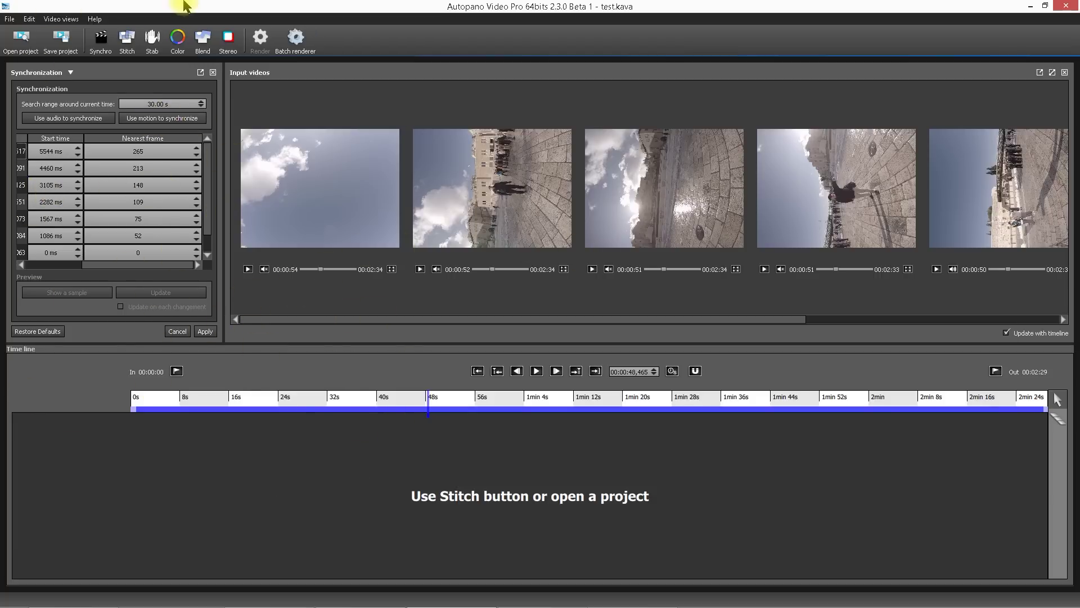
Open the stitch settings, review the available camera and lens presets, and choose Lens model as the stitching type.
{"action": "left_click", "coordinate": [128, 39]}
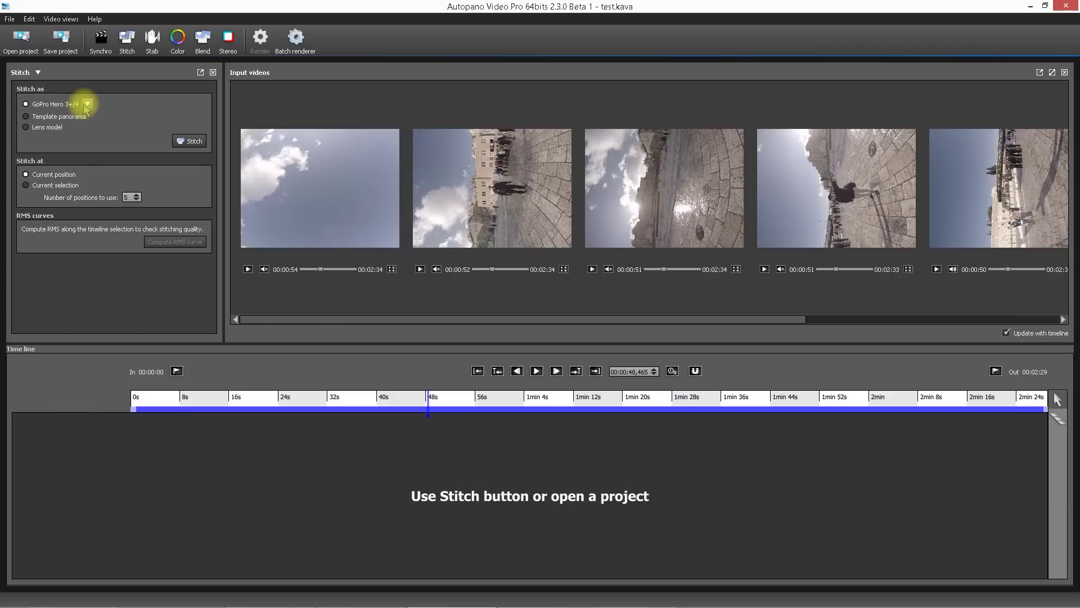
{"action": "left_click", "coordinate": [87, 104]}
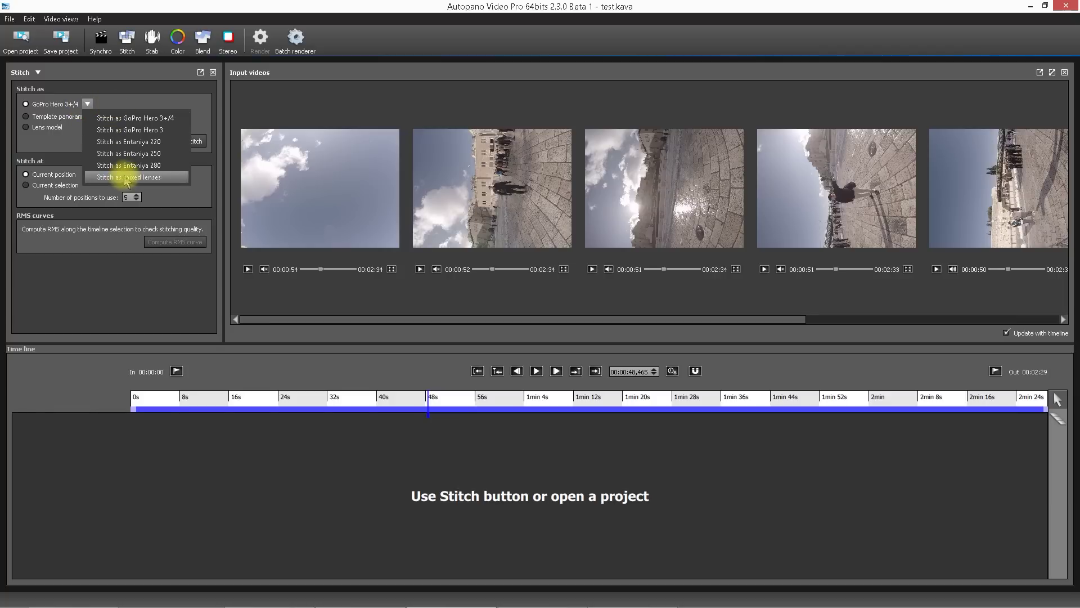
{"action": "left_click", "coordinate": [153, 123]}
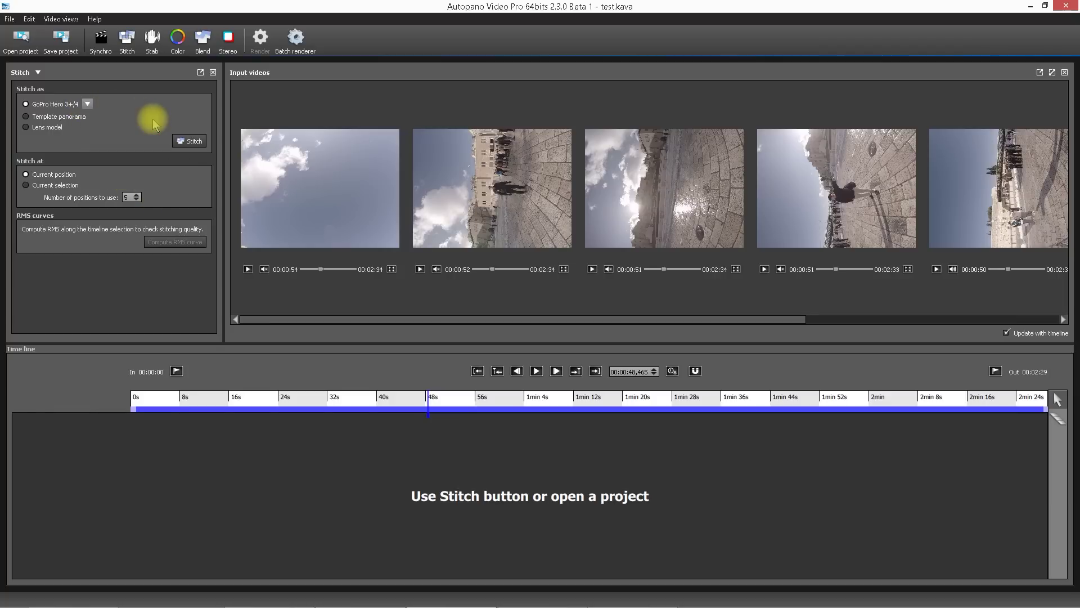
{"action": "left_click", "coordinate": [88, 104]}
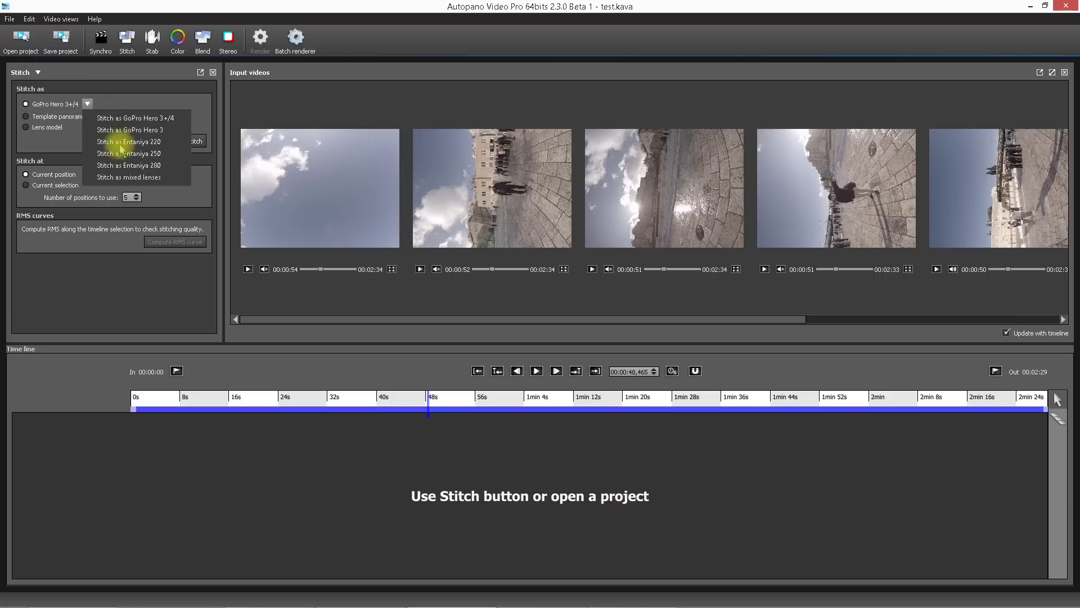
{"action": "left_click", "coordinate": [88, 104]}
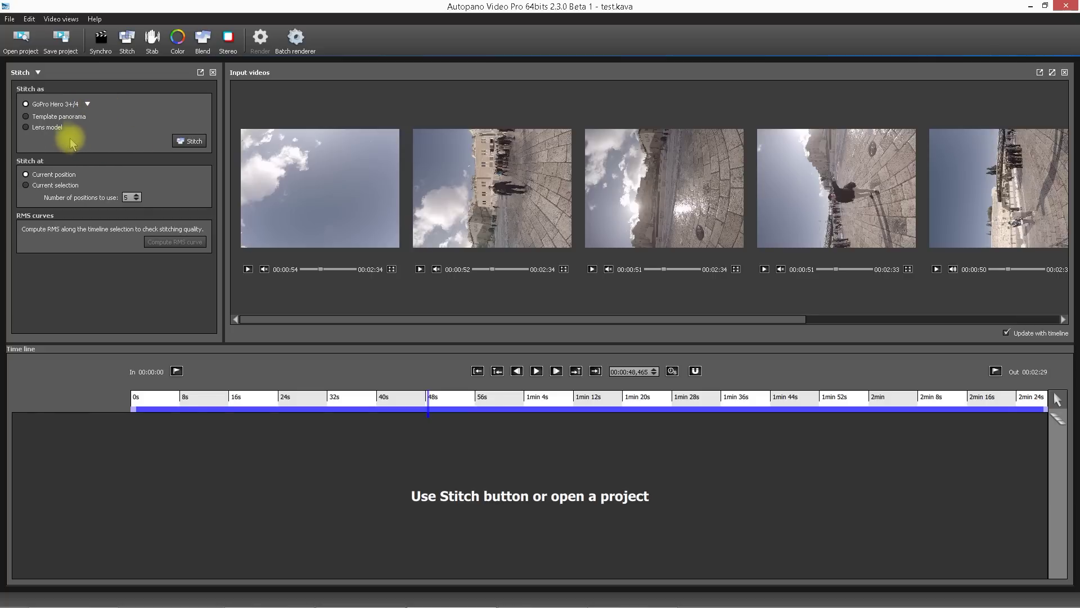
{"action": "left_click", "coordinate": [49, 128]}
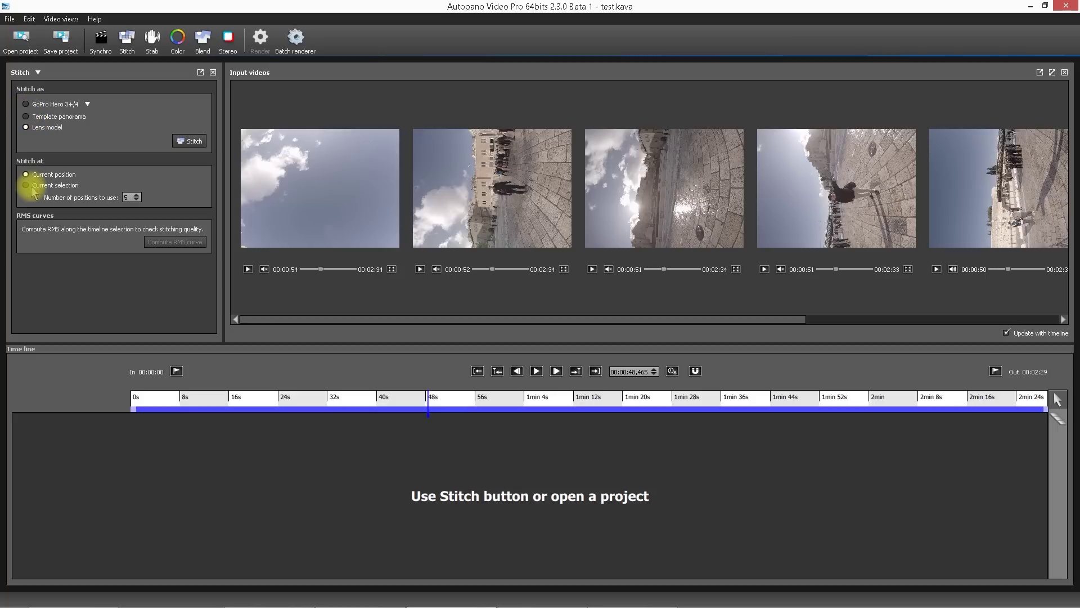
Stitch the input videos with the GoPro Hero 3+/4 preset at the current position, about 56 s on the timeline.
{"action": "left_click", "coordinate": [26, 104]}
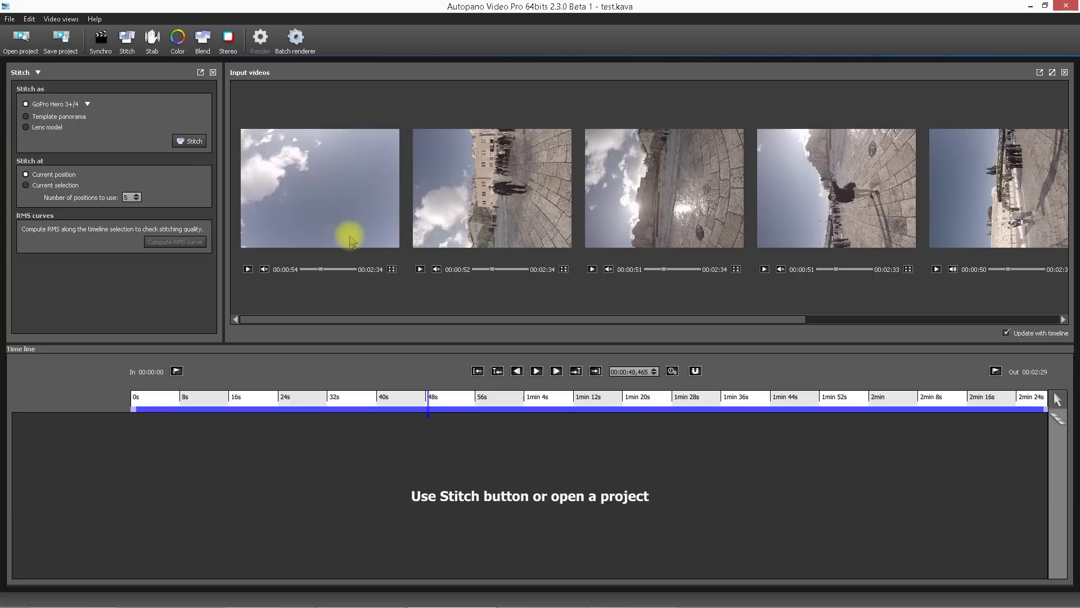
{"action": "left_click", "coordinate": [461, 405]}
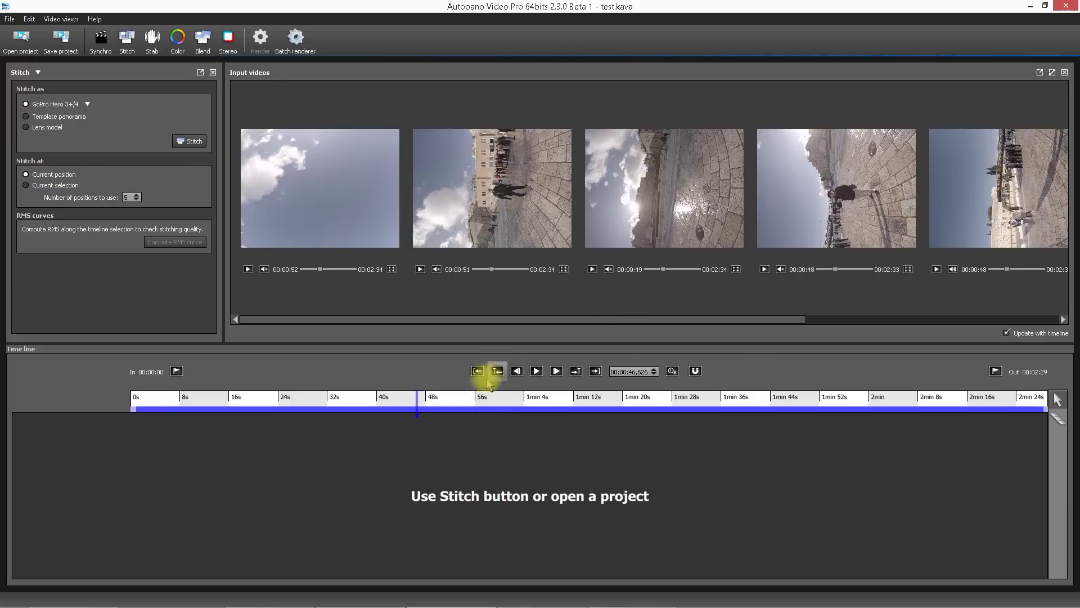
{"action": "left_click", "coordinate": [479, 404]}
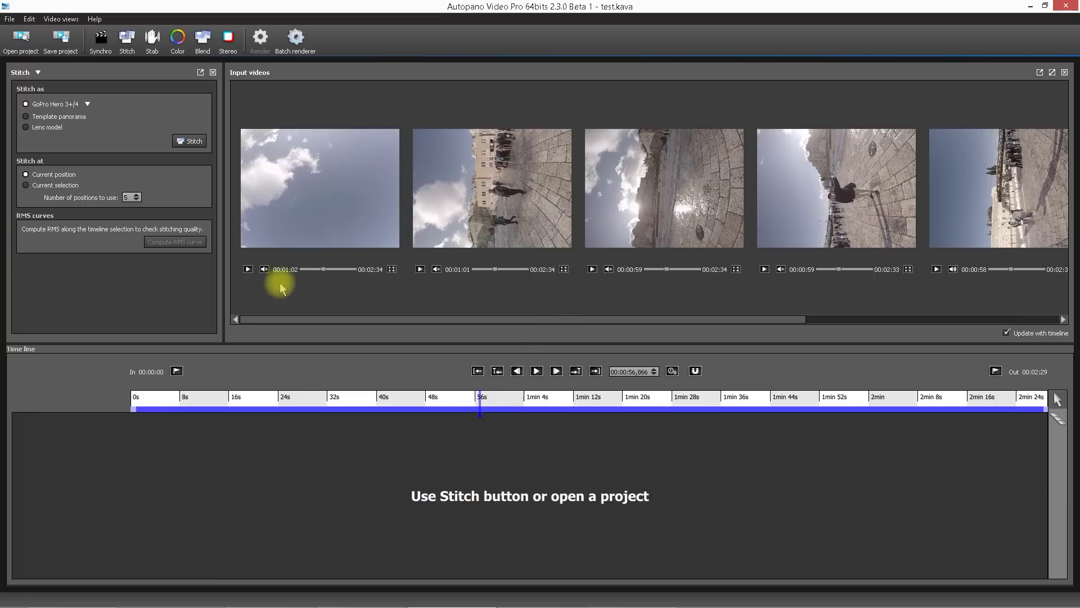
{"action": "left_click", "coordinate": [192, 142]}
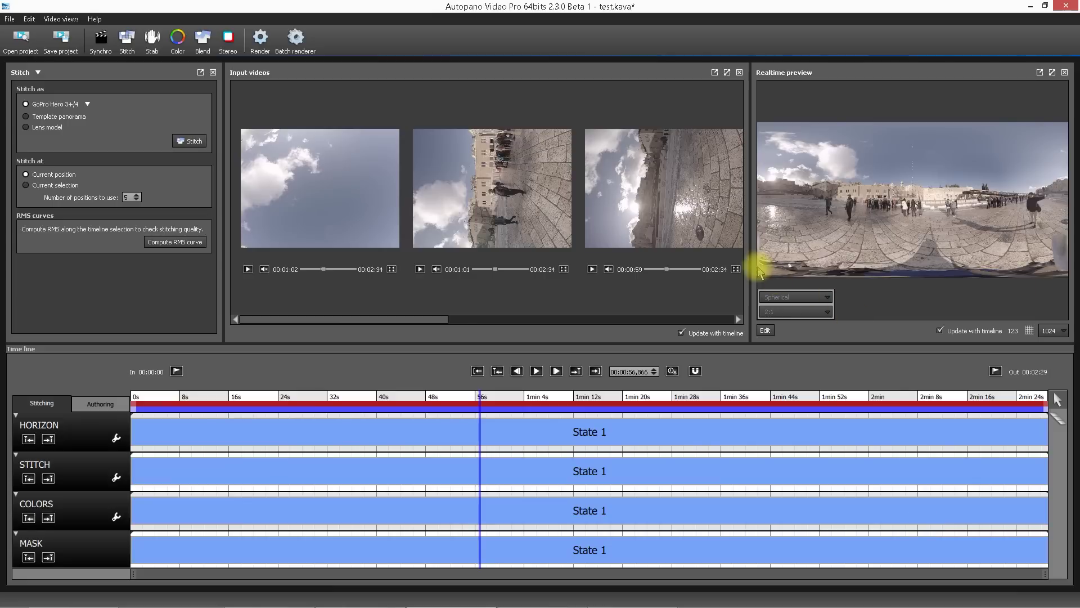
Enlarge the realtime preview and rotate the spherical panorama to recentre the scene and adjust its horizon.
{"action": "left_click_drag", "start_coordinate": [750, 264], "coordinate": [378, 247]}
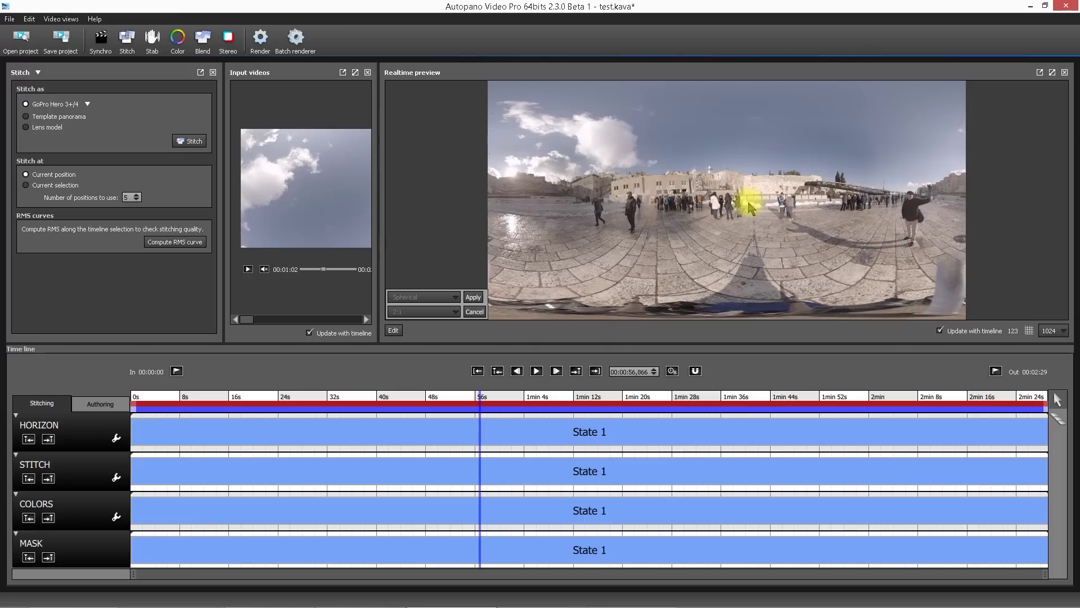
{"action": "mouse_move", "coordinate": [745, 200]}
{"action": "left_mouse_down"}
{"action": "mouse_move", "coordinate": [646, 202]}
{"action": "mouse_move", "coordinate": [735, 192]}
{"action": "left_mouse_up"}
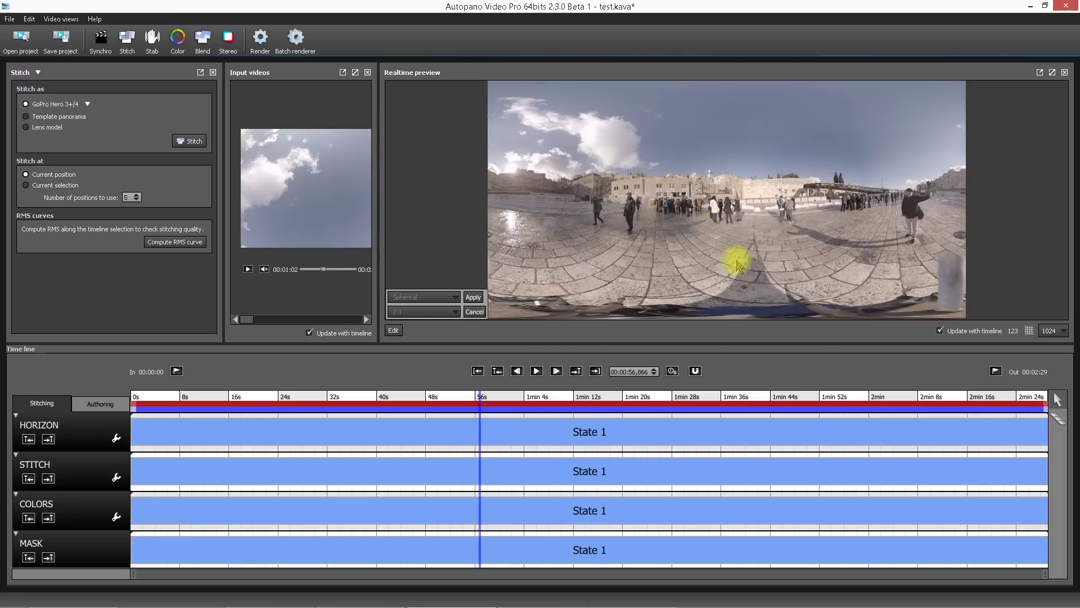
{"action": "left_click_drag", "start_coordinate": [611, 204], "coordinate": [764, 209]}
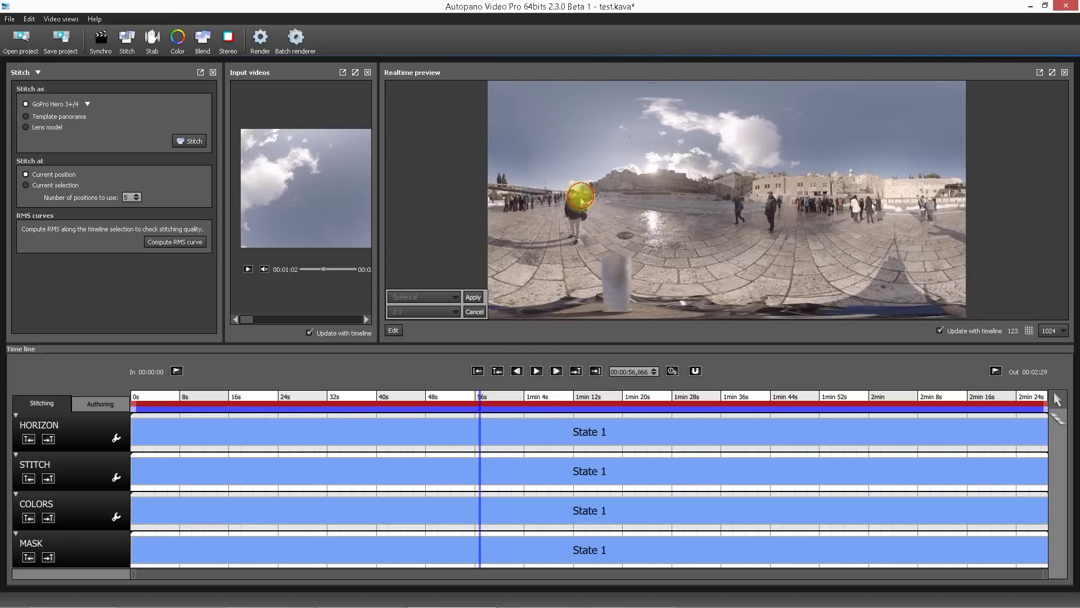
{"action": "left_click_drag", "start_coordinate": [583, 193], "coordinate": [798, 198]}
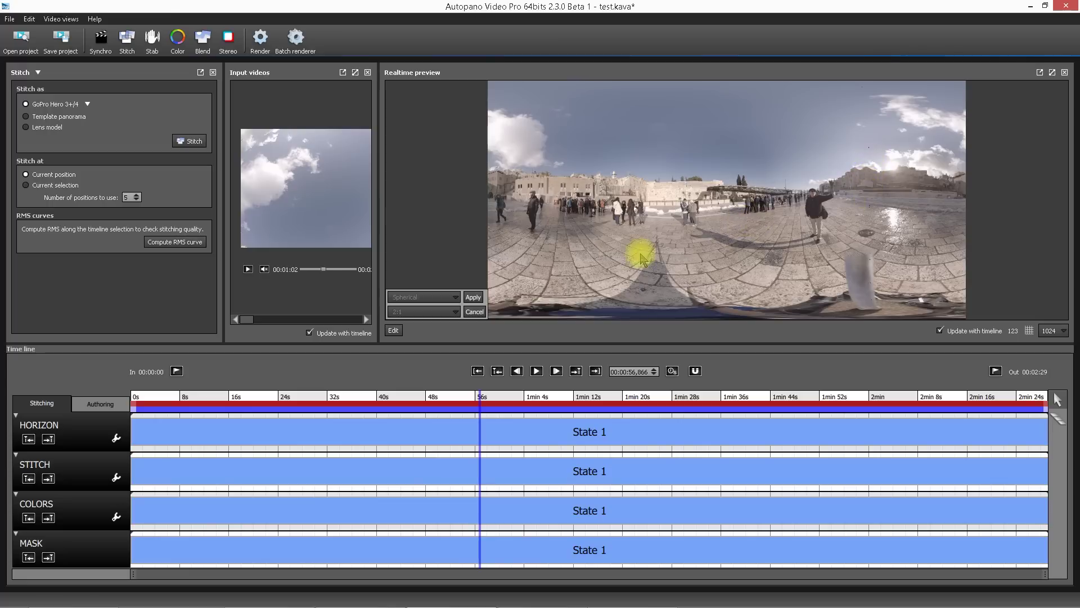
{"action": "left_click_drag", "start_coordinate": [587, 197], "coordinate": [735, 217]}
{"action": "left_click_drag", "start_coordinate": [804, 203], "coordinate": [778, 205]}
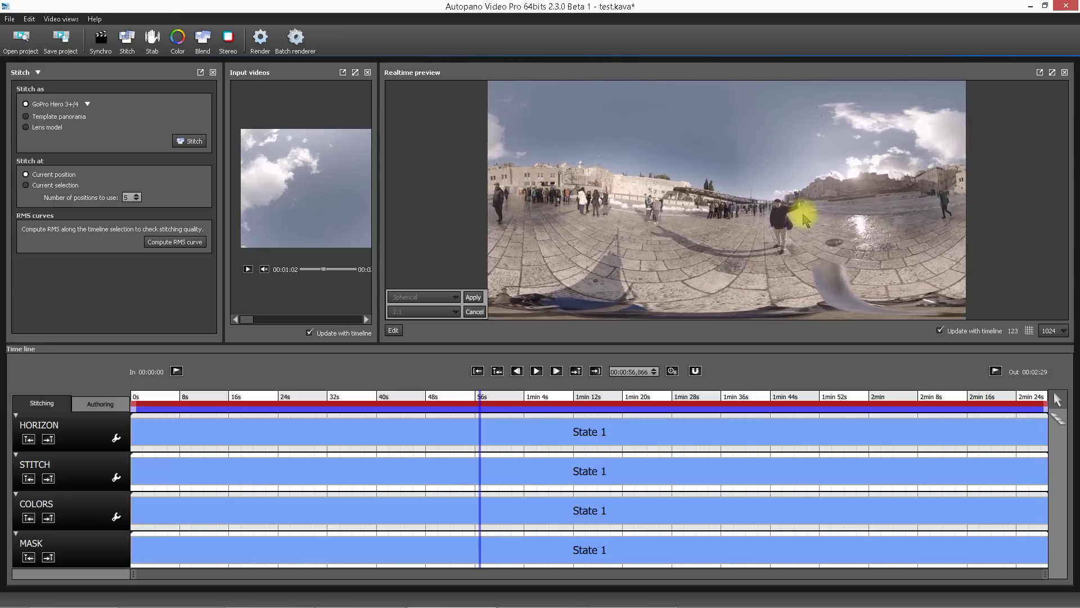
{"action": "left_click_drag", "start_coordinate": [864, 202], "coordinate": [605, 204]}
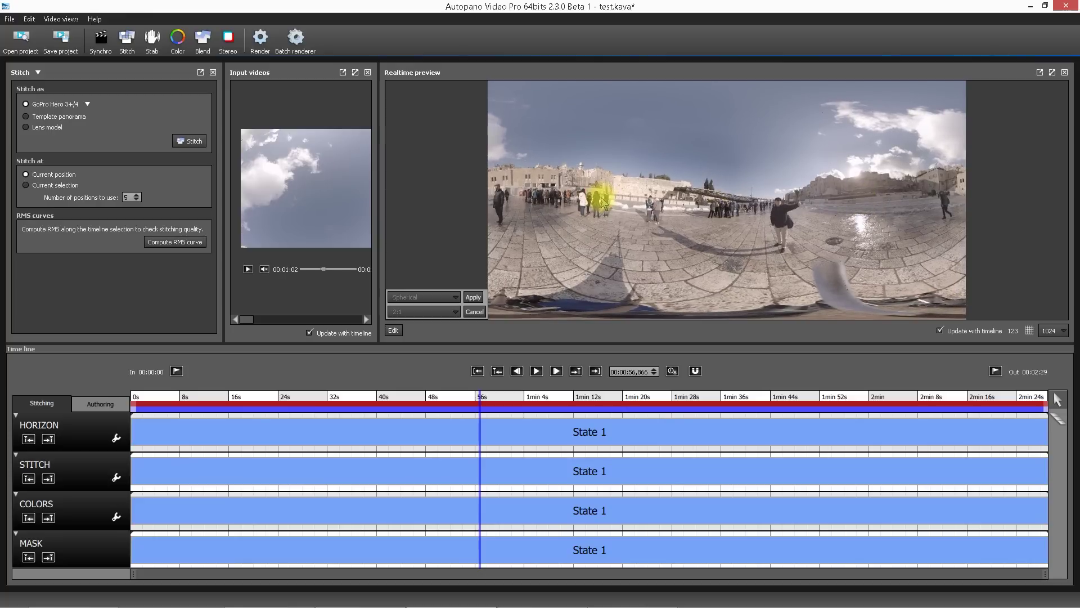